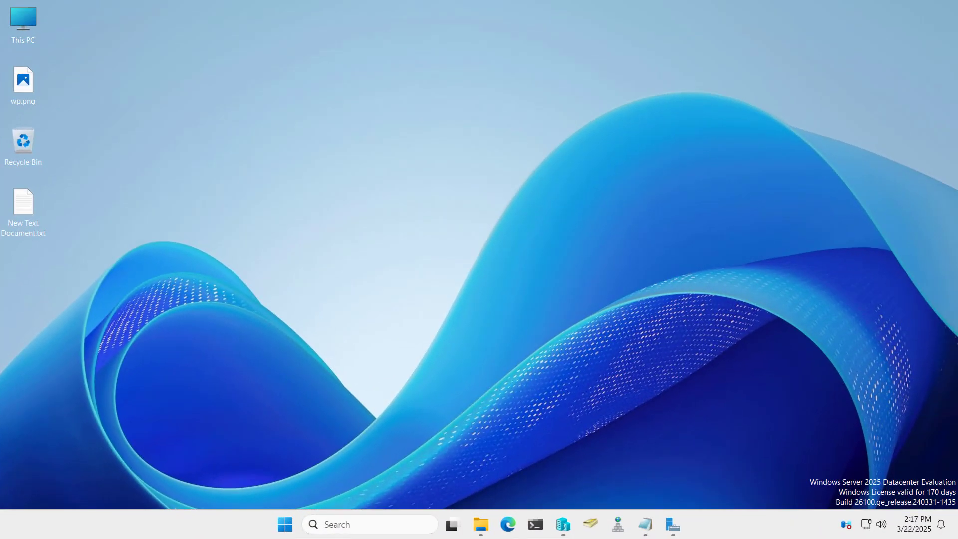
- Preview the wp.png image from the desktop in Paint
{"action": "double_click", "coordinate": [20, 86]}
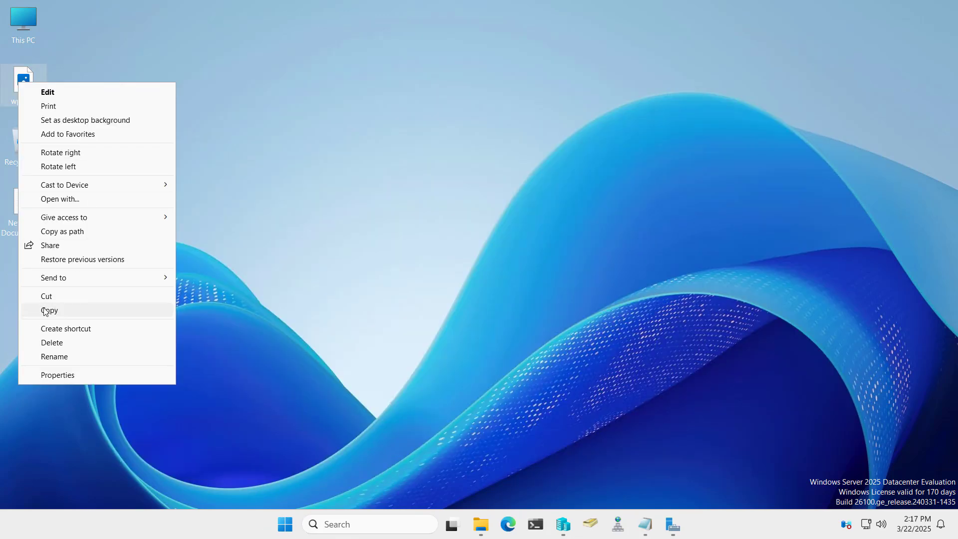
- Copy wp.png into a new folder named 'wallpaper' on New Volume (D:)
{"action": "left_click", "coordinate": [46, 311]}
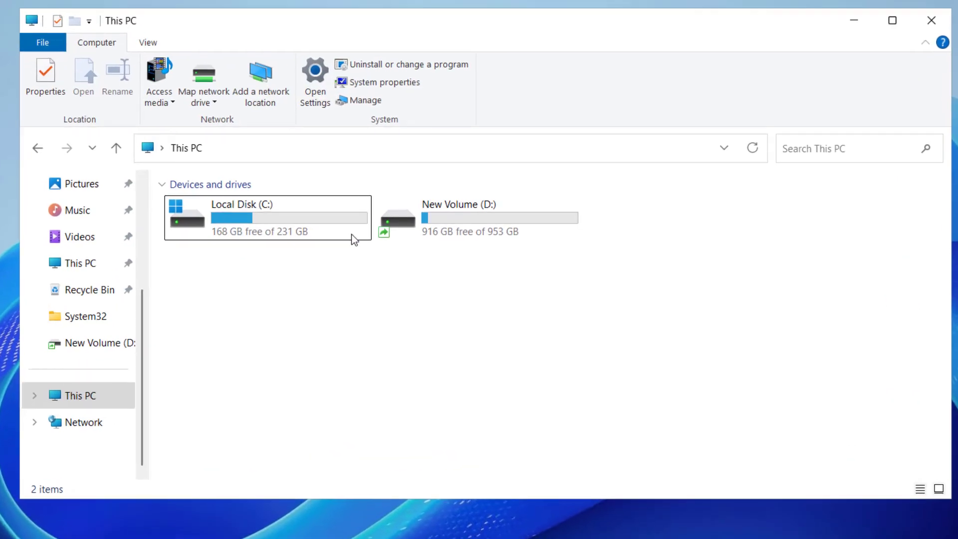
{"action": "double_click", "coordinate": [437, 230]}
{"action": "right_click", "coordinate": [244, 283]}
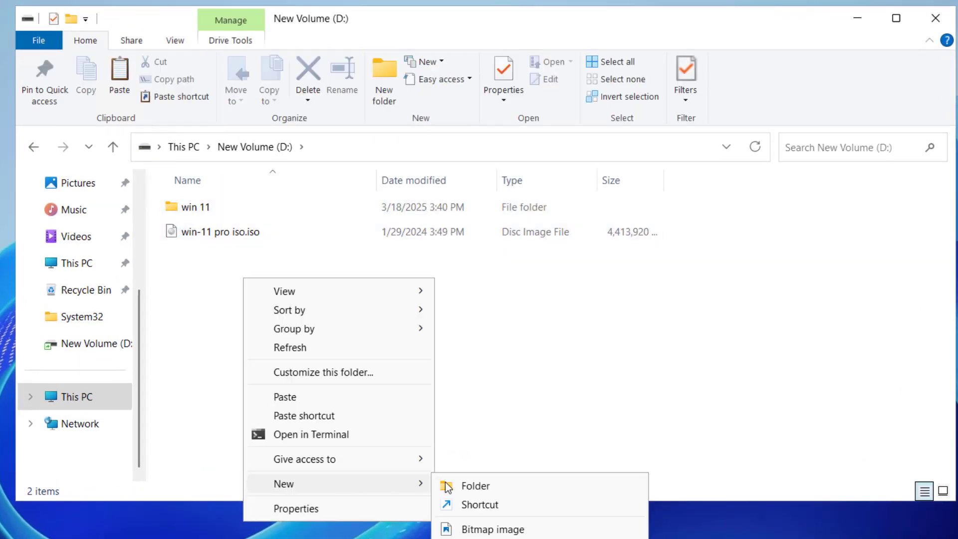
{"action": "left_click", "coordinate": [468, 485]}
{"action": "type", "text": "w"}
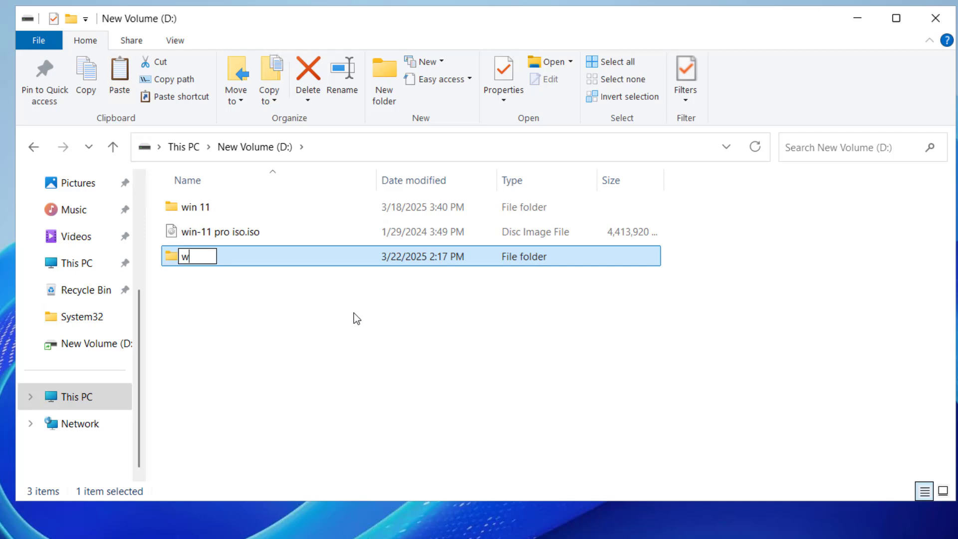
{"action": "type", "text": "allpaper"}
{"action": "key", "text": "Return"}
{"action": "key", "text": "Return"}
{"action": "key", "text": "ctrl+v"}
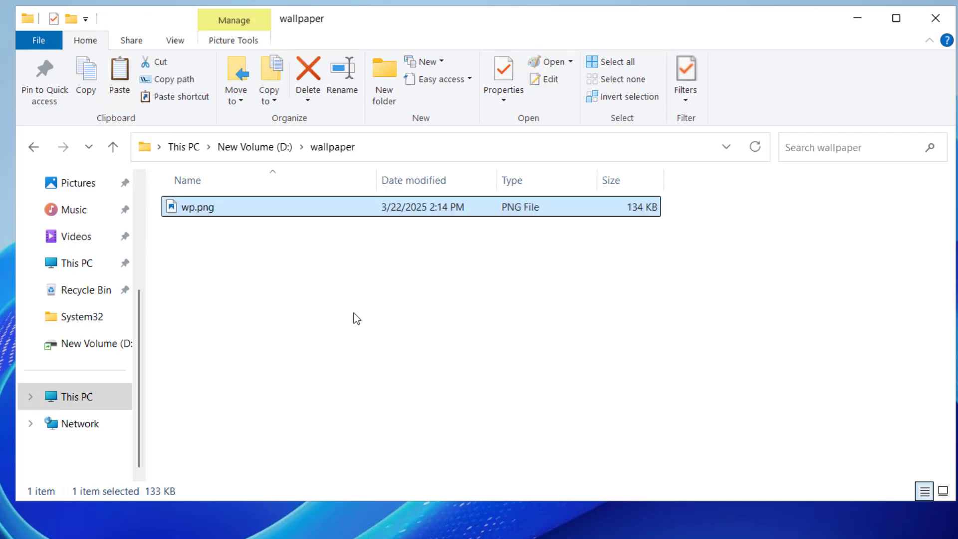
{"action": "key", "text": "alt+Up"}
- Share the wallpaper folder with Everyone read access and select its \\MYDC01\wallpaper path
{"action": "right_click", "coordinate": [193, 204]}
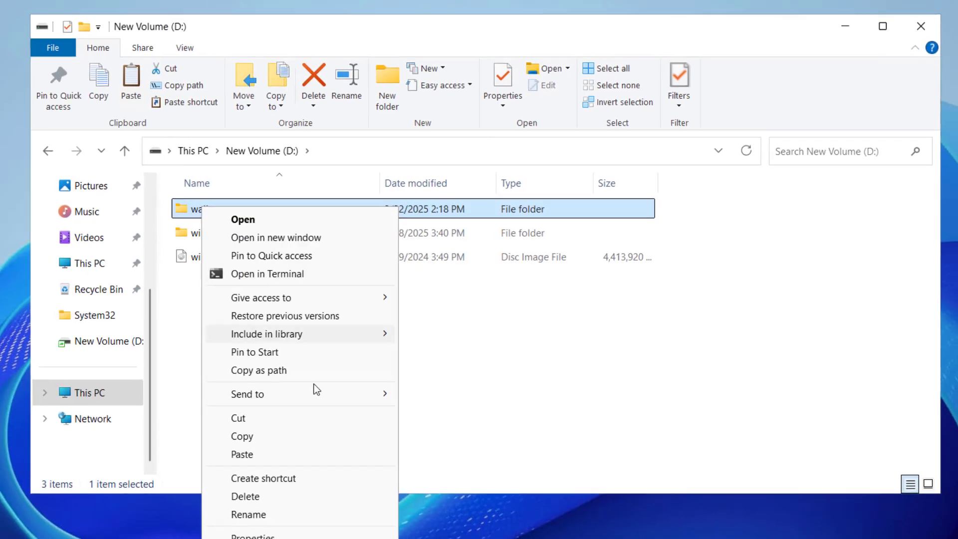
{"action": "left_click", "coordinate": [296, 517]}
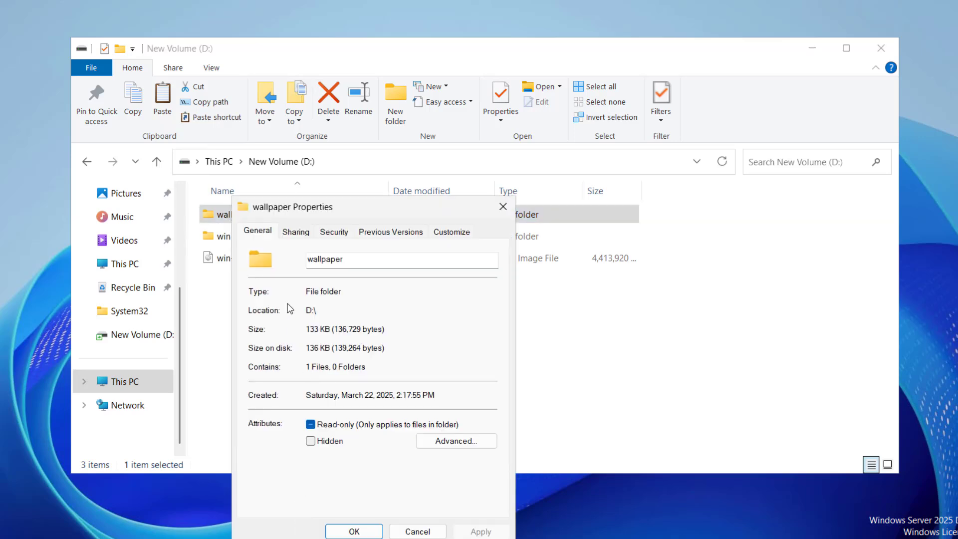
{"action": "left_click", "coordinate": [298, 232]}
{"action": "left_click", "coordinate": [300, 407]}
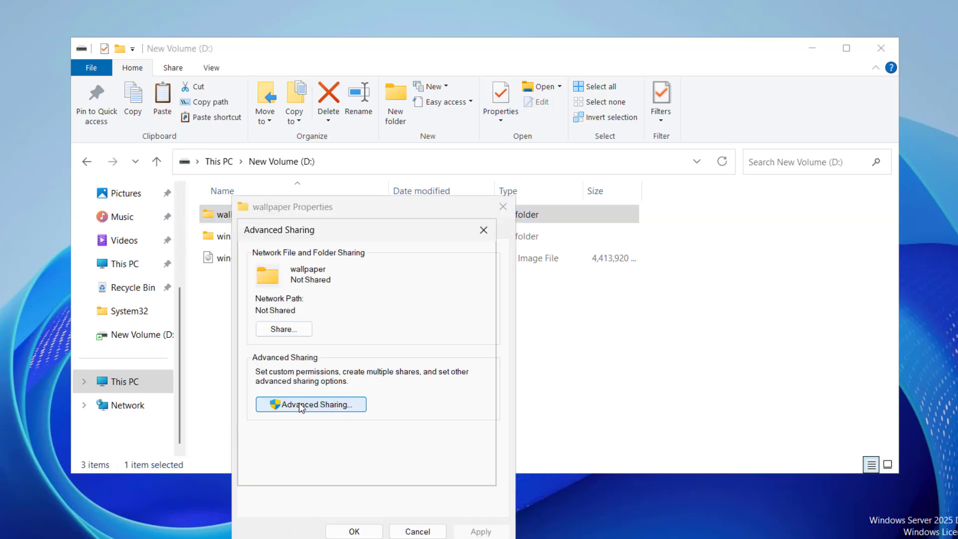
{"action": "left_click", "coordinate": [253, 259]}
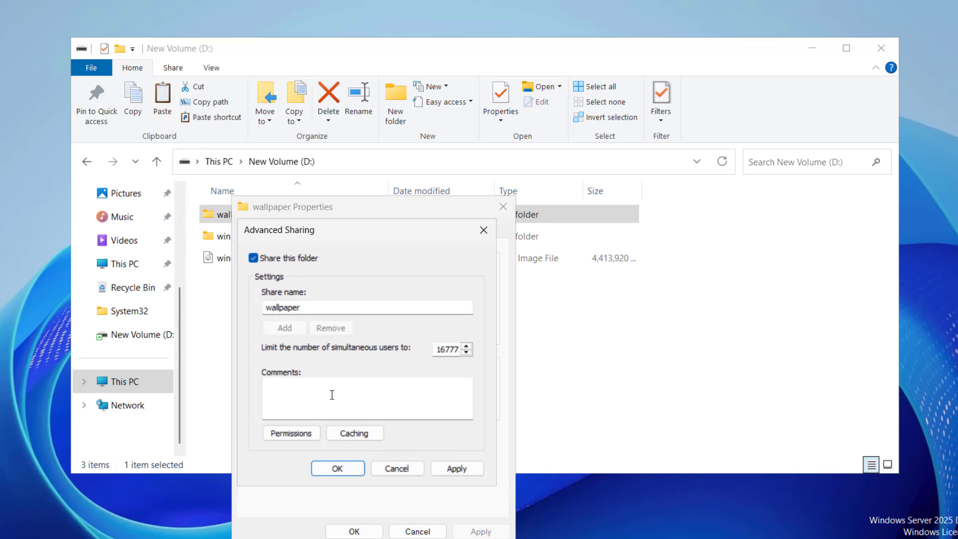
{"action": "left_click", "coordinate": [291, 433]}
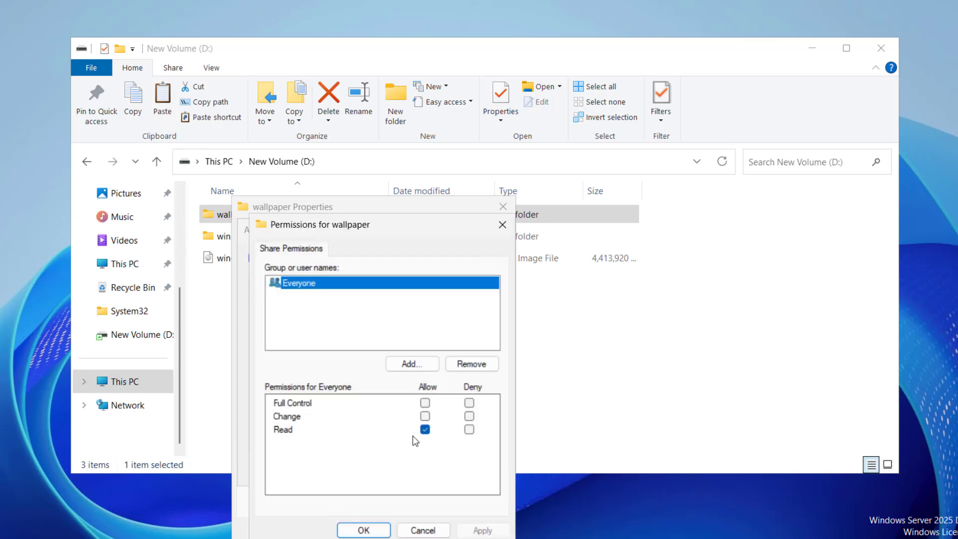
{"action": "left_click", "coordinate": [363, 530]}
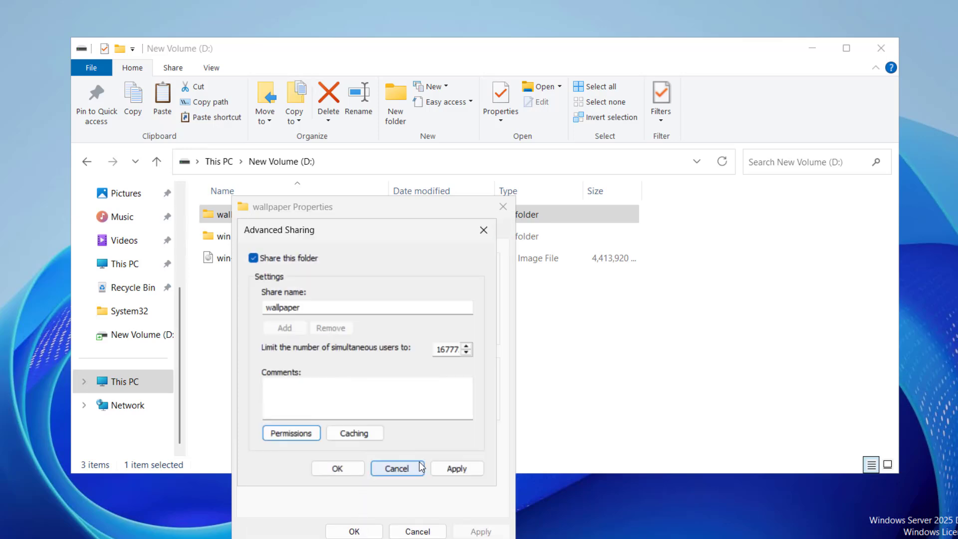
{"action": "left_click", "coordinate": [334, 468]}
{"action": "left_click_drag", "start_coordinate": [330, 309], "coordinate": [255, 314]}
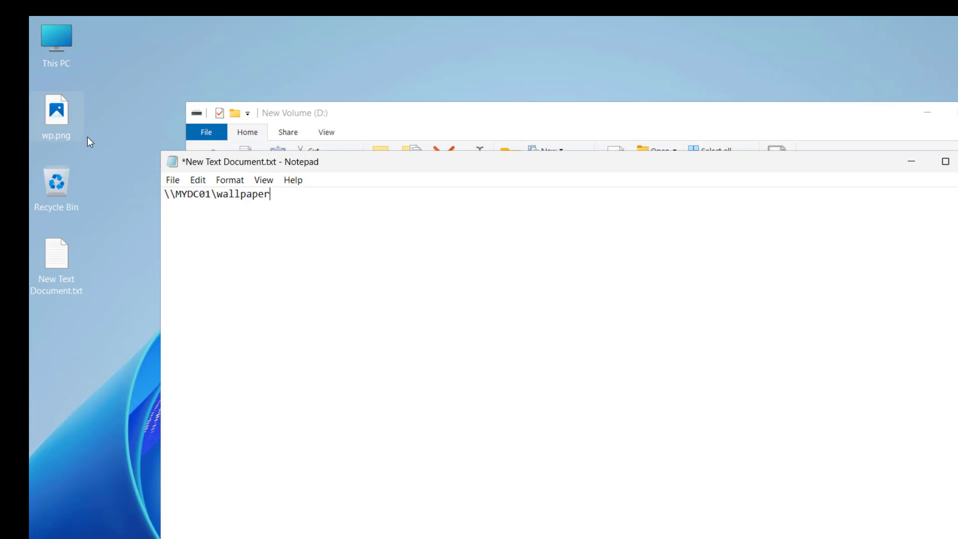
{"action": "type", "text": "\\"}
{"action": "type", "text": "wp.p"}
{"action": "type", "text": "ng"}
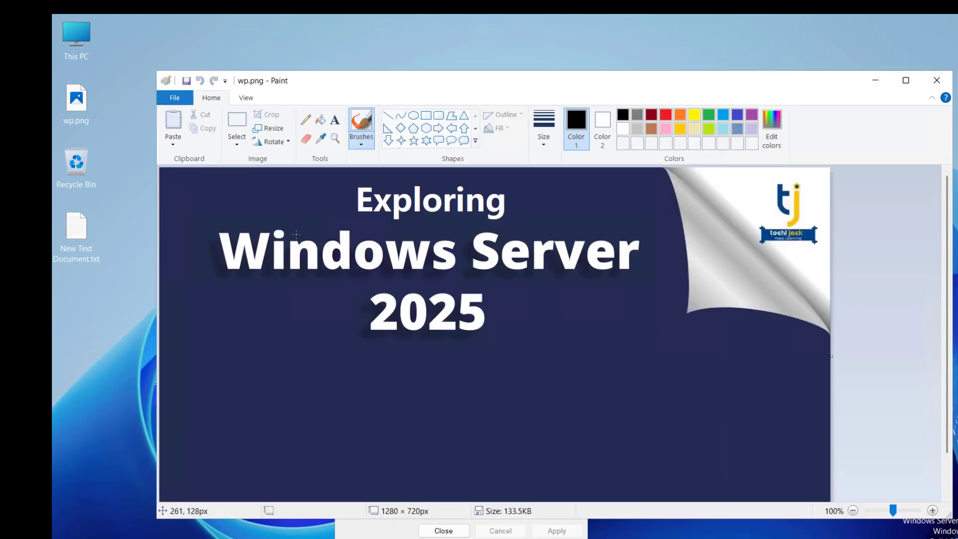
- Close the Paint preview and the wallpaper folder's Properties dialog
{"action": "left_click", "coordinate": [936, 81]}
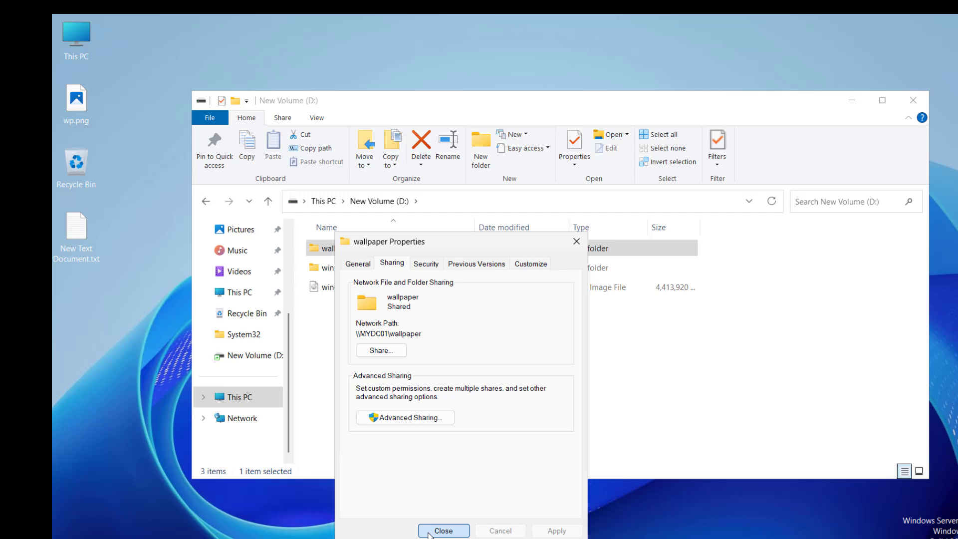
{"action": "left_click", "coordinate": [443, 529]}
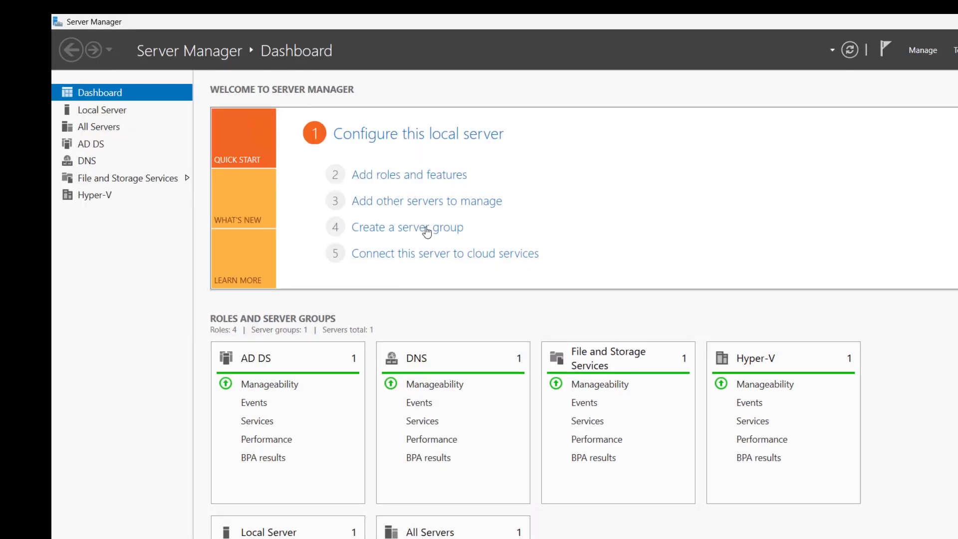
- Launch Group Policy Management from Server Manager's Tools menu and expand Domains
{"action": "left_click", "coordinate": [858, 38]}
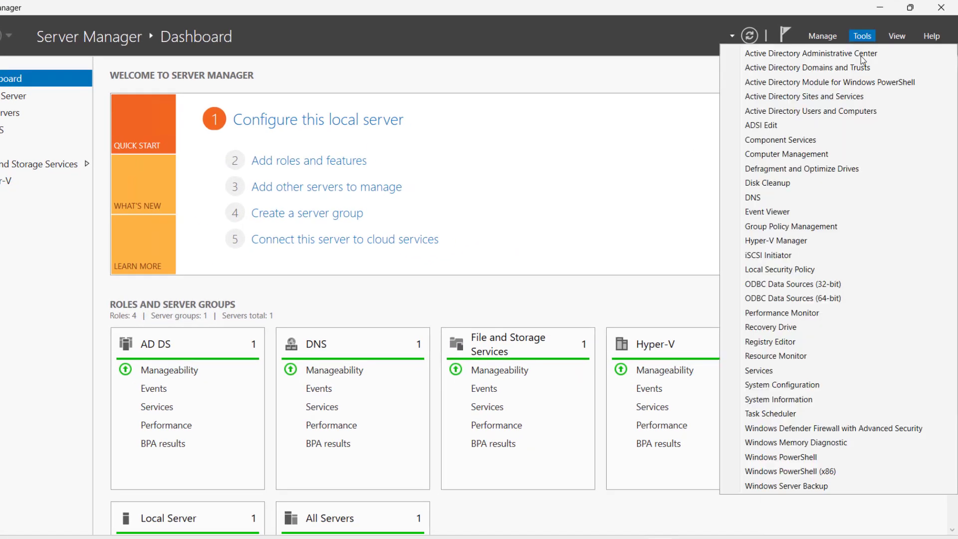
{"action": "left_click", "coordinate": [791, 227]}
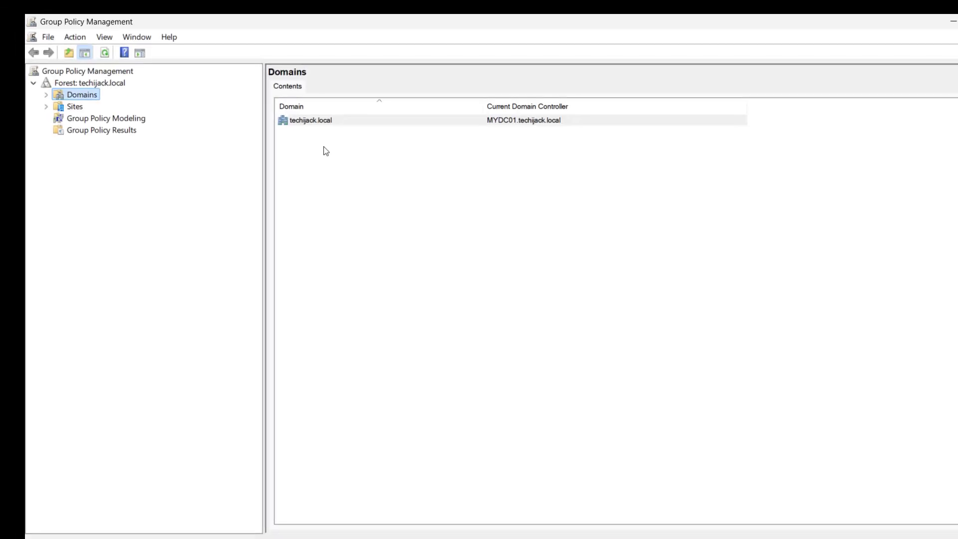
{"action": "left_click", "coordinate": [47, 95]}
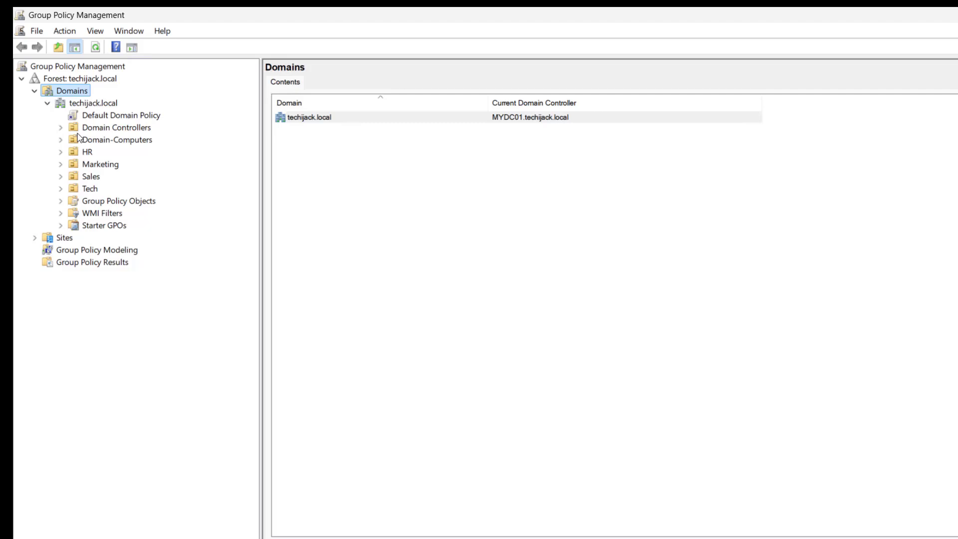
- Create a GPO named 'Wallpaper' linked to techijack.local and select it
{"action": "right_click", "coordinate": [75, 102]}
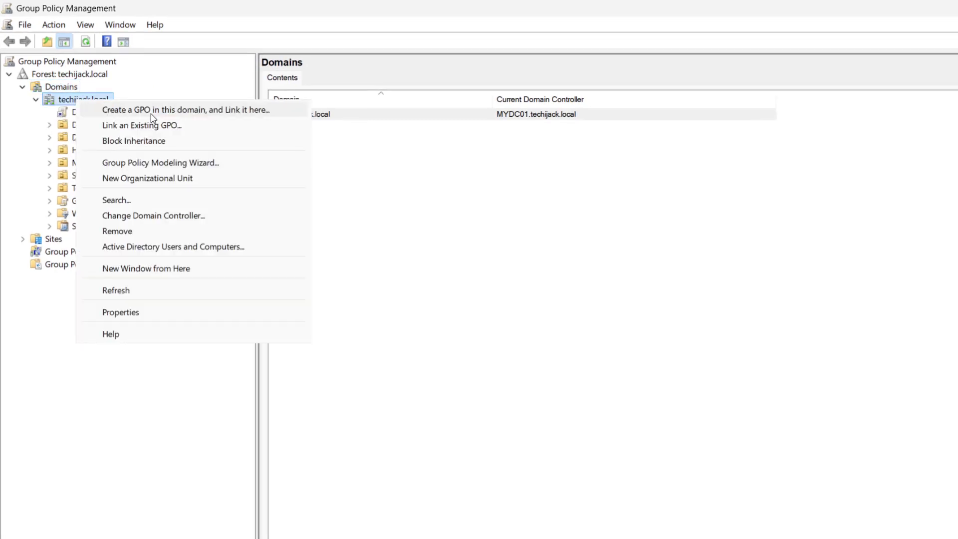
{"action": "left_click", "coordinate": [184, 110]}
{"action": "left_click_drag", "start_coordinate": [515, 272], "coordinate": [421, 272]}
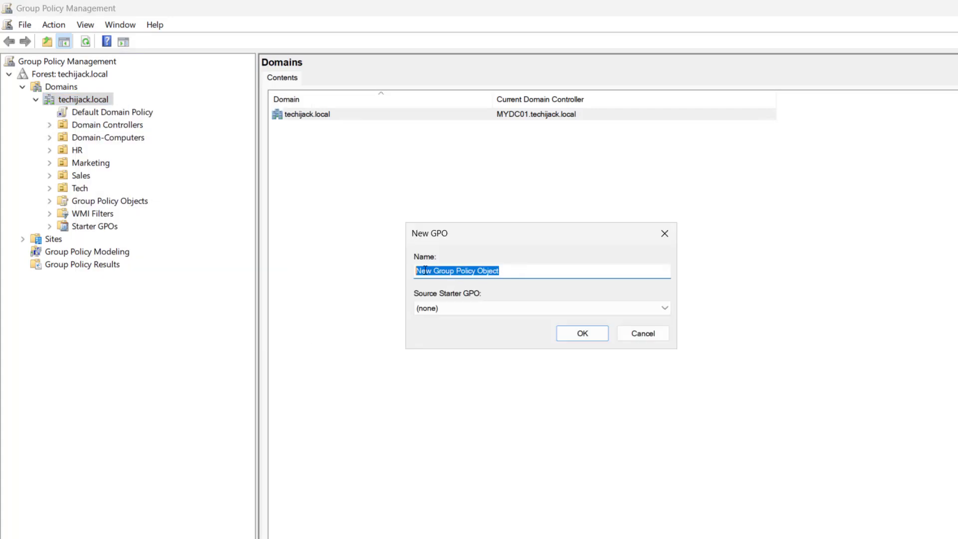
{"action": "type", "text": "Wallpa"}
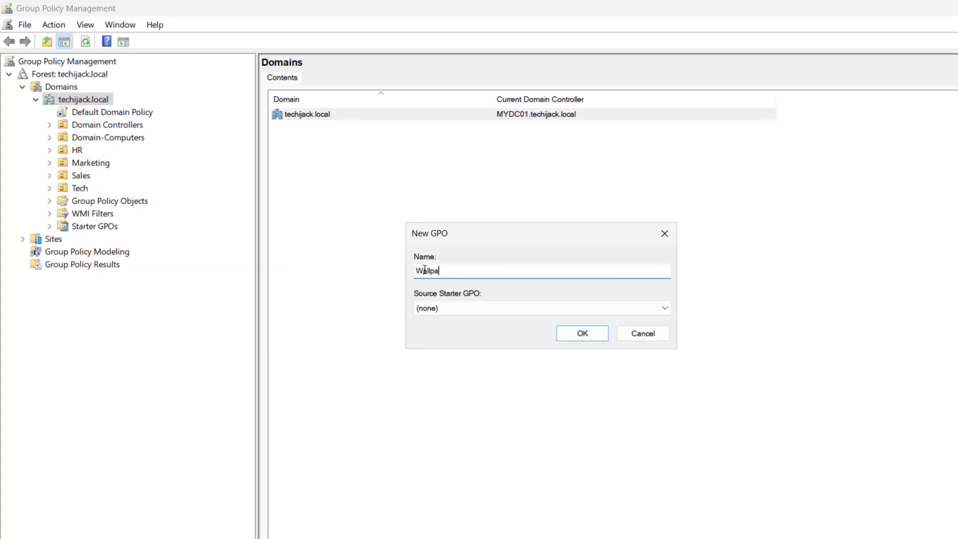
{"action": "type", "text": "per"}
{"action": "left_click", "coordinate": [582, 333]}
{"action": "left_click", "coordinate": [93, 125]}
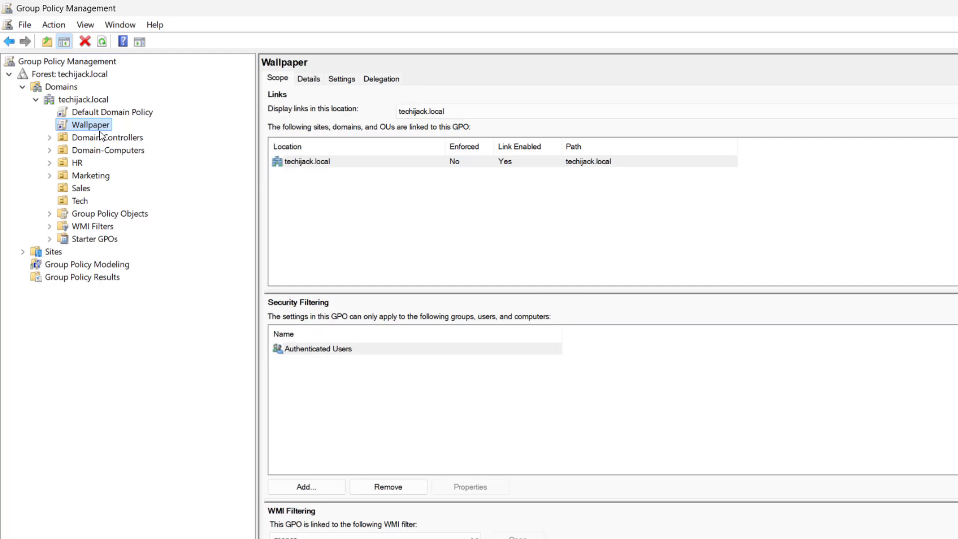
- Edit the Wallpaper GPO and locate User Configuration > Administrative Templates > Desktop > Desktop Wallpaper
{"action": "right_click", "coordinate": [98, 128]}
{"action": "left_click", "coordinate": [100, 135]}
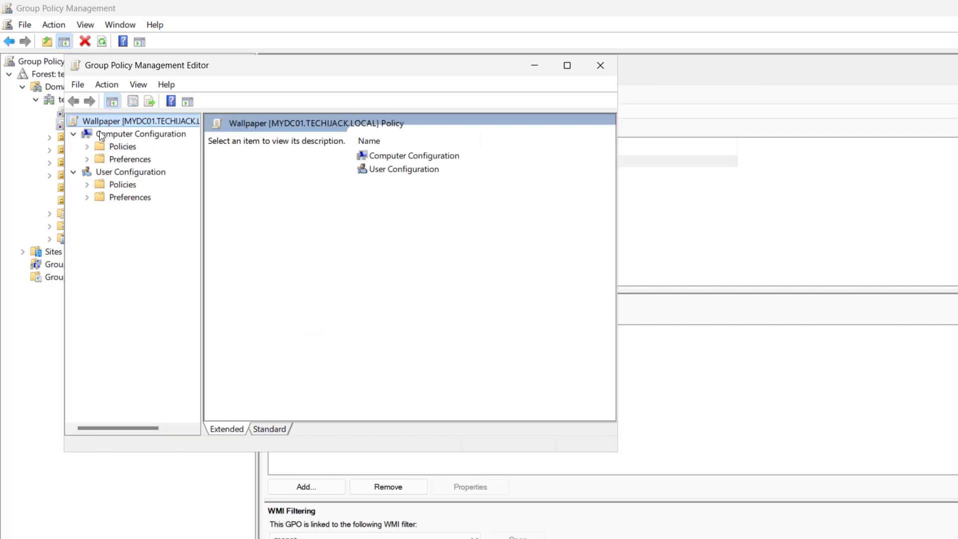
{"action": "left_click", "coordinate": [88, 184]}
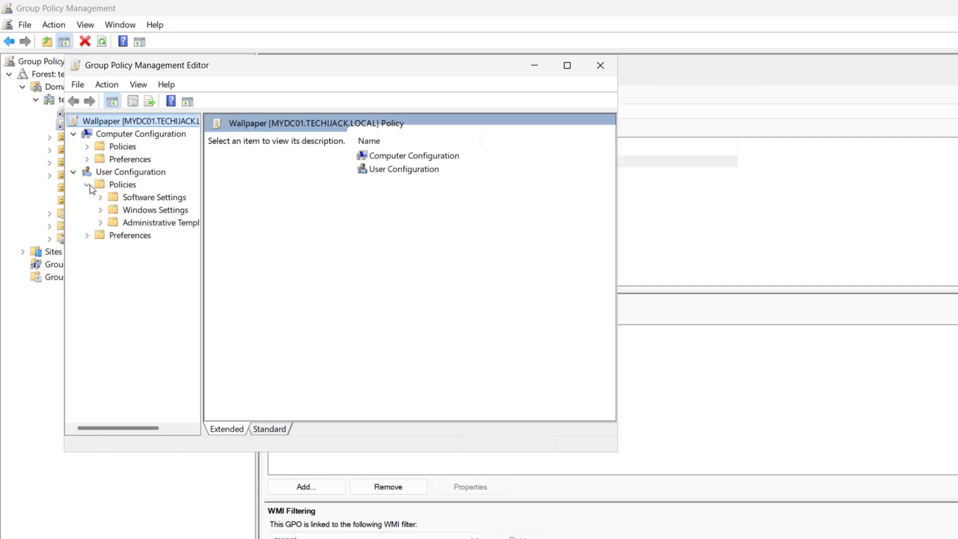
{"action": "left_click", "coordinate": [101, 223]}
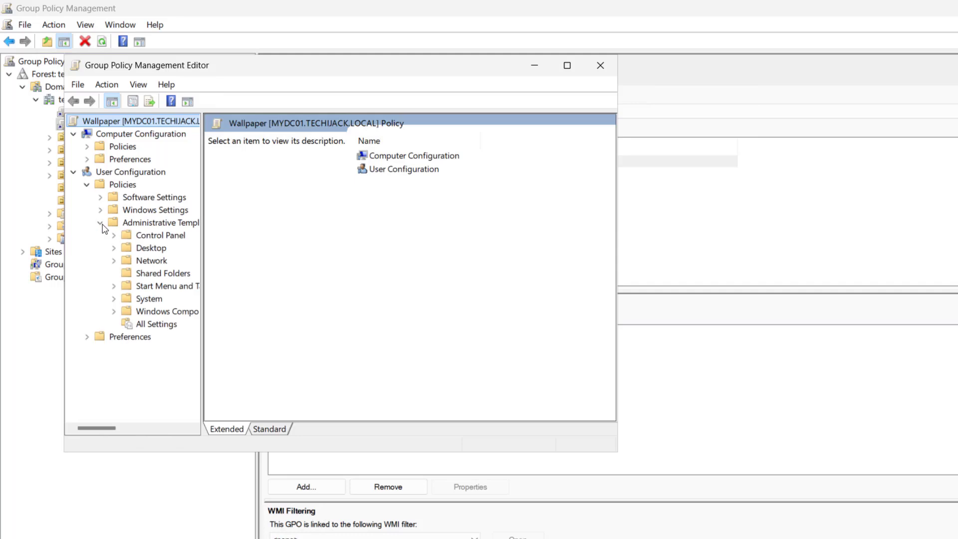
{"action": "left_click", "coordinate": [114, 248]}
{"action": "left_click", "coordinate": [154, 274]}
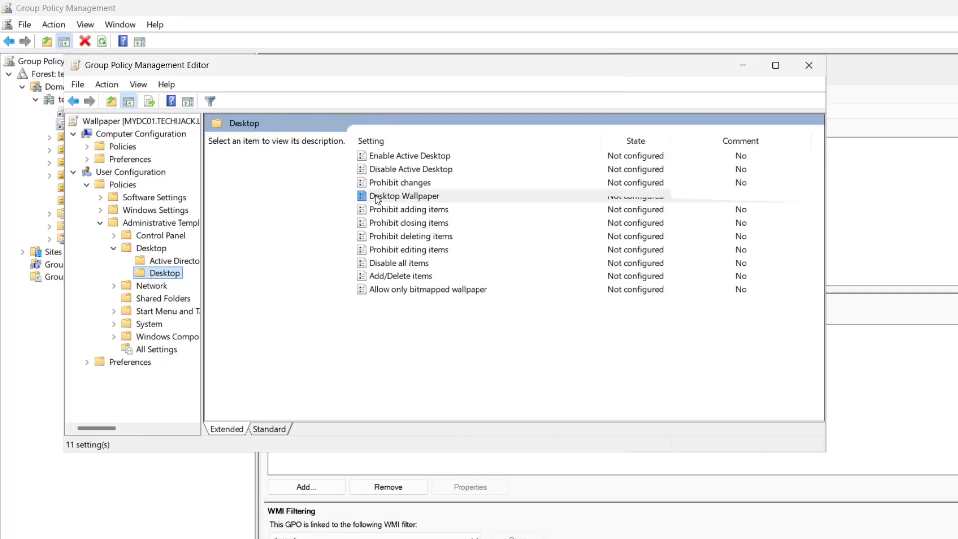
{"action": "left_click", "coordinate": [388, 196]}
- Enable Desktop Wallpaper with path \\MYDC01\wp\wp.png and Fit style, then close the editor
{"action": "double_click", "coordinate": [407, 196]}
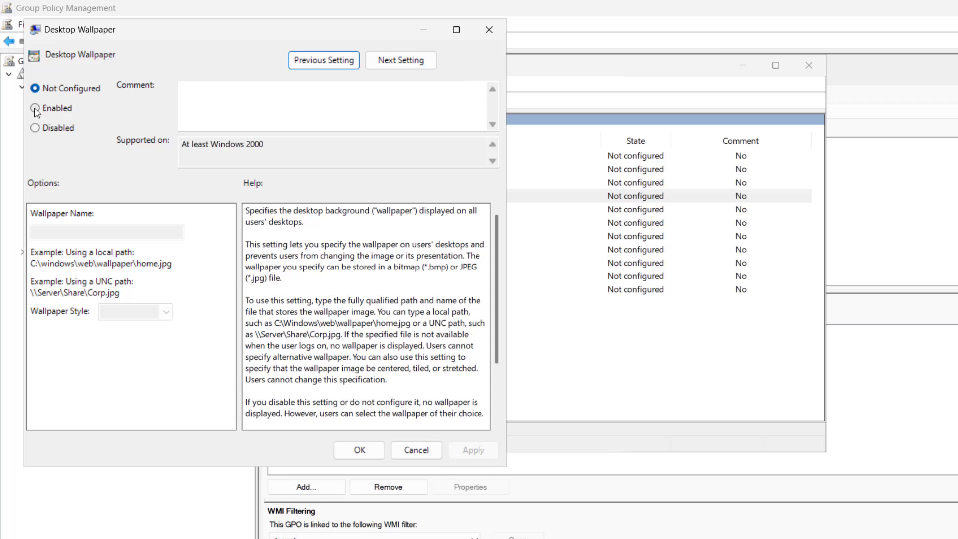
{"action": "left_click", "coordinate": [37, 109]}
{"action": "left_click", "coordinate": [76, 231]}
{"action": "type", "text": "\\MYDC01\\wp\\wp.png"}
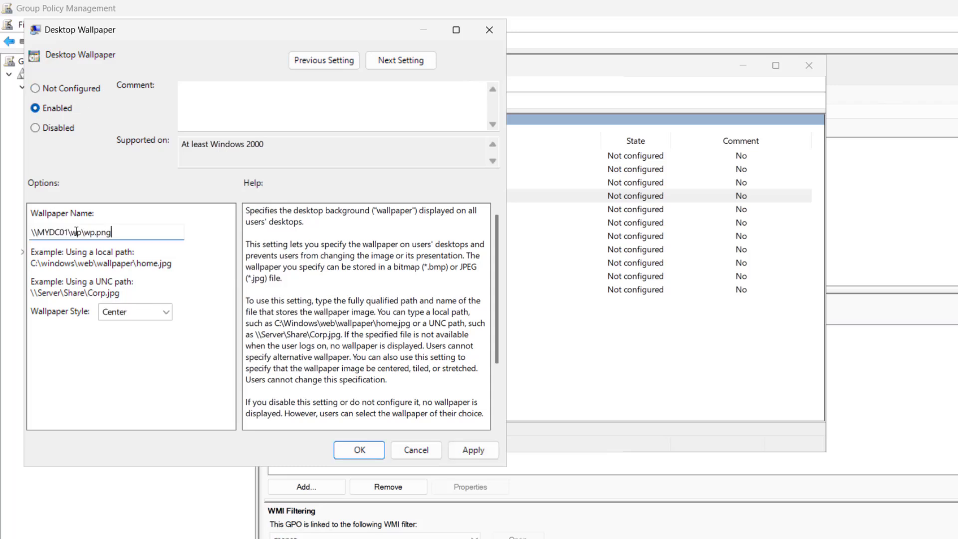
{"action": "left_click", "coordinate": [109, 311]}
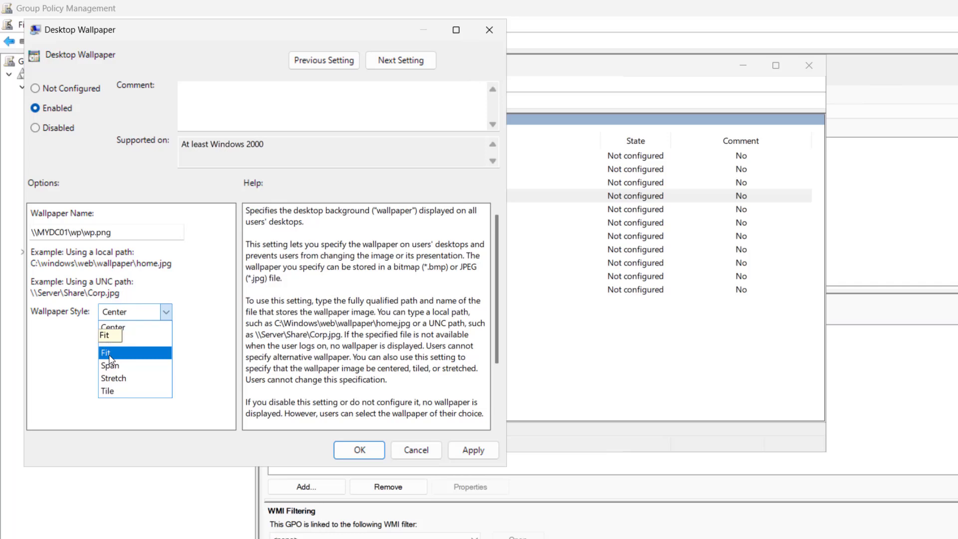
{"action": "left_click", "coordinate": [109, 355]}
{"action": "left_click", "coordinate": [359, 450]}
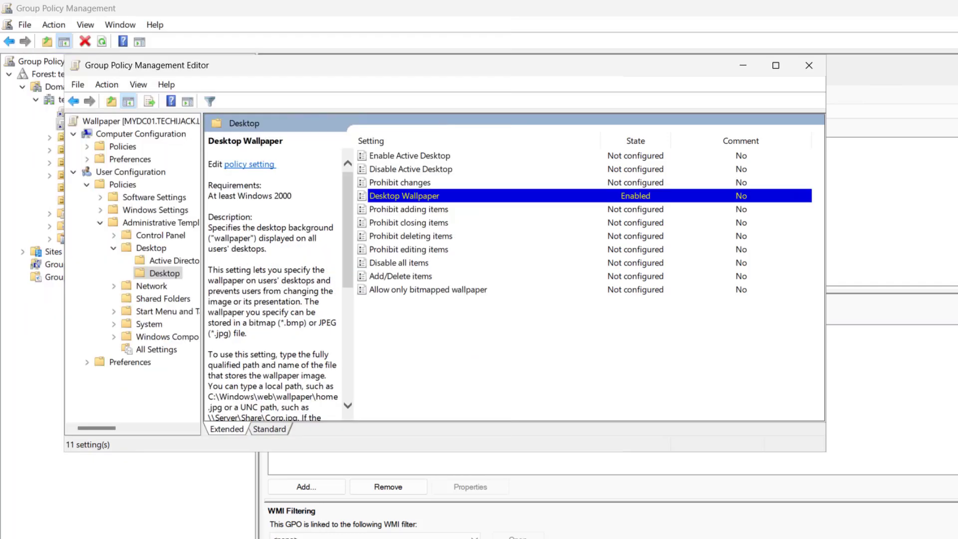
{"action": "key", "text": "alt+F4"}
{"action": "key", "text": "alt+F4"}
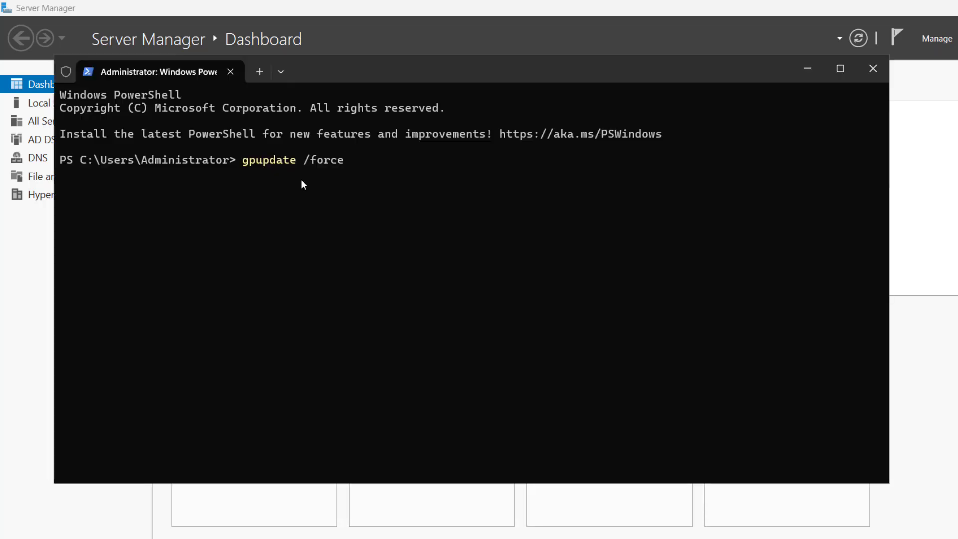
- Run gpupdate /force in PowerShell
{"action": "key", "text": "BackSpace"}
{"action": "key", "text": "BackSpace"}
{"action": "key", "text": "BackSpace"}
{"action": "key", "text": "Return"}
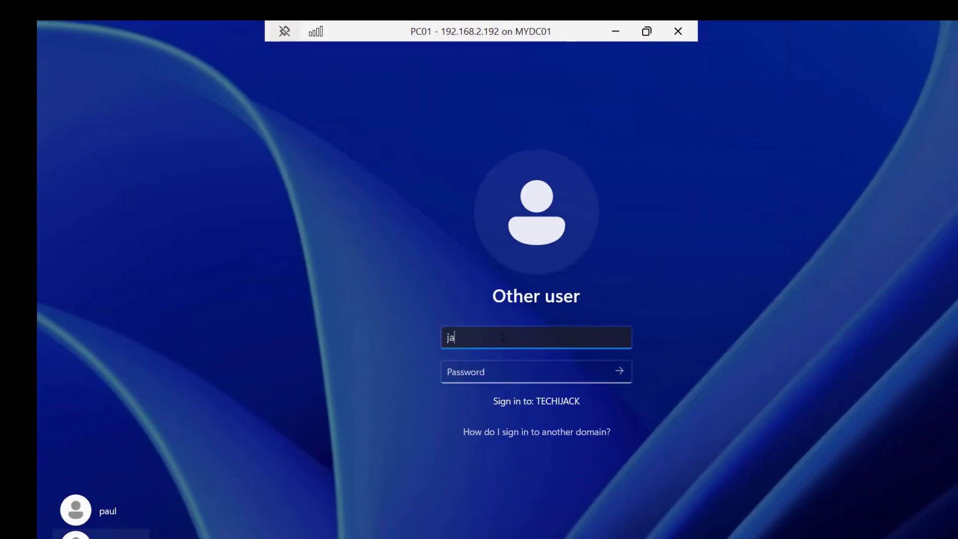
{"action": "type", "text": "ck"}
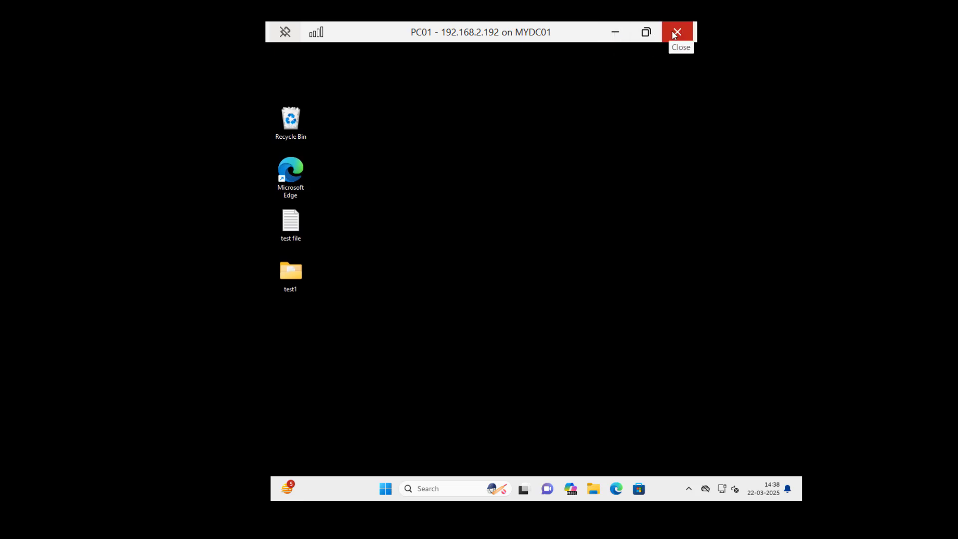
- Close the PC01 Virtual Machine Connection window after signing in
{"action": "left_click", "coordinate": [677, 32]}
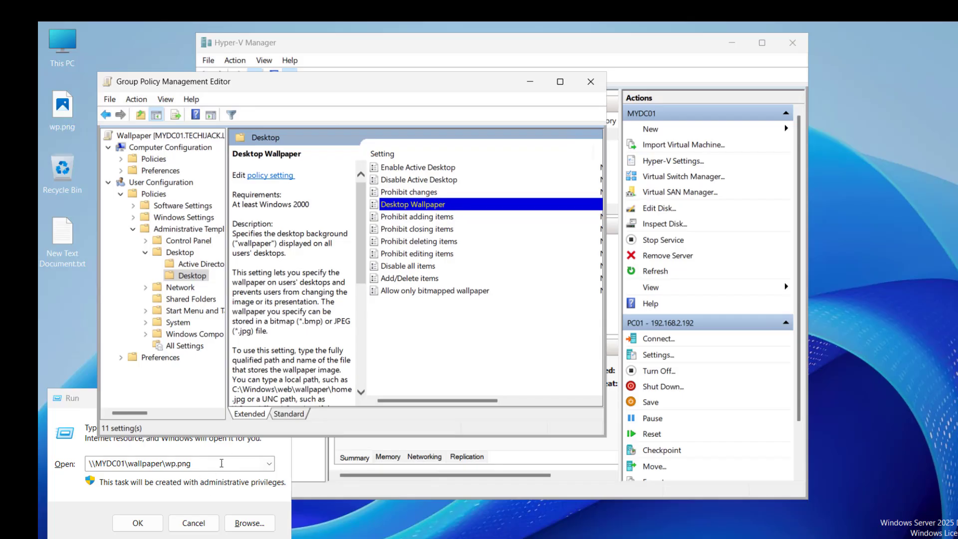
- Test the policy's wallpaper path in Run, then open the \\MYDC01\wallpaper share instead
{"action": "double_click", "coordinate": [414, 205]}
{"action": "left_click", "coordinate": [133, 253]}
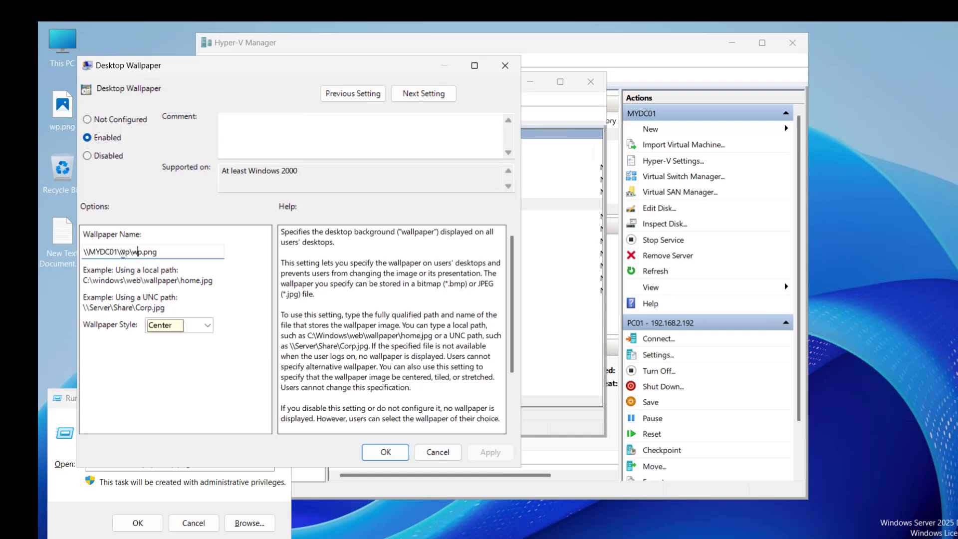
{"action": "key", "text": "ctrl+a"}
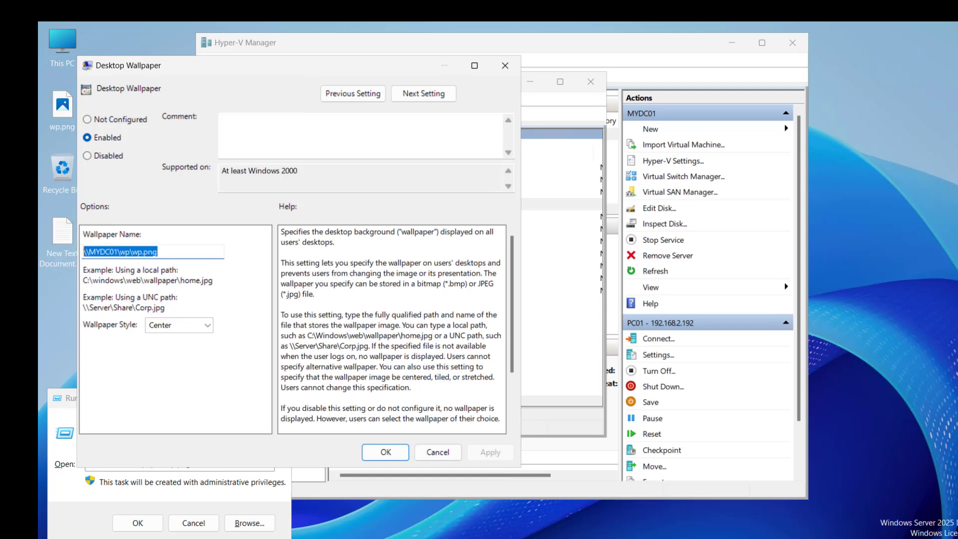
{"action": "left_click", "coordinate": [64, 449]}
{"action": "left_click", "coordinate": [205, 464]}
{"action": "key", "text": "ctrl+a"}
{"action": "key", "text": "ctrl+v"}
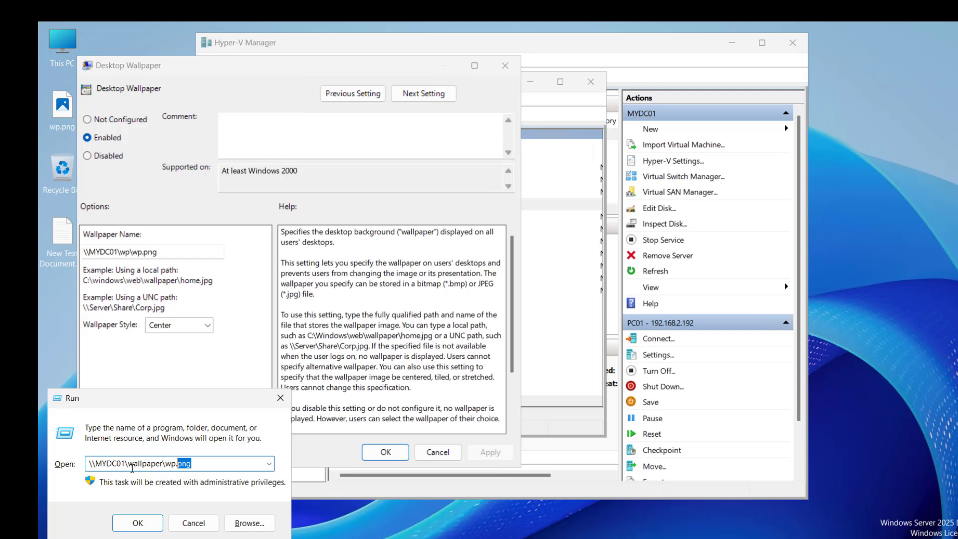
{"action": "key", "text": "Return"}
{"action": "left_click", "coordinate": [670, 303]}
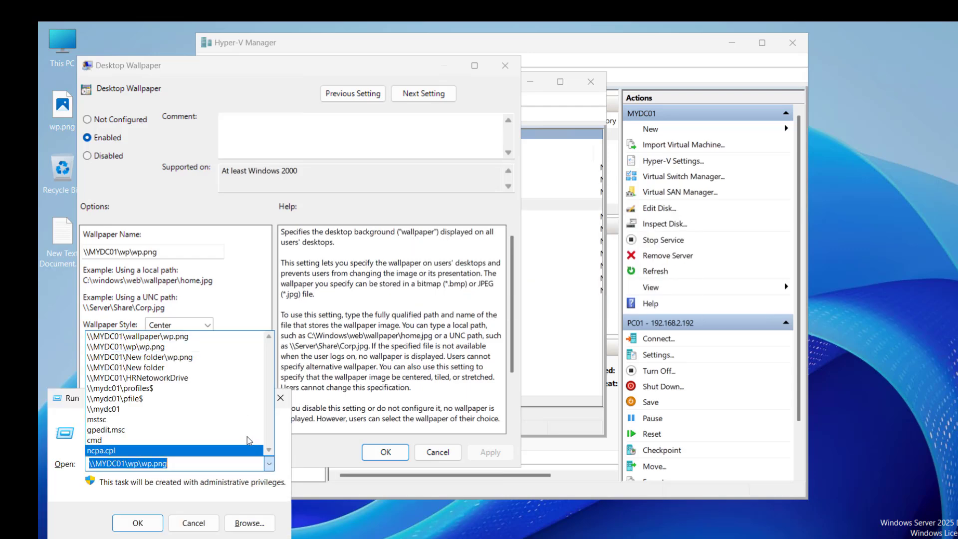
{"action": "left_click", "coordinate": [172, 391]}
{"action": "left_click", "coordinate": [144, 522]}
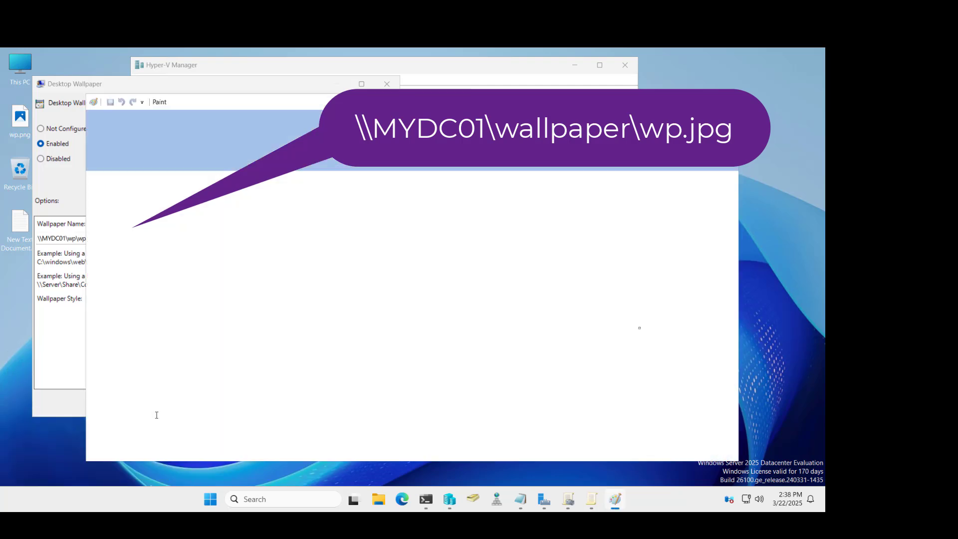
- Change the Wallpaper Name to \\MYDC01\wallpaper\wp.jpg
{"action": "left_click", "coordinate": [128, 236]}
{"action": "key", "text": "ctrl+a"}
{"action": "type", "text": "\\\\MYDC01\\wallpaper\\wp.png"}
{"action": "key", "text": "BackSpace"}
{"action": "key", "text": "BackSpace"}
{"action": "key", "text": "BackSpace"}
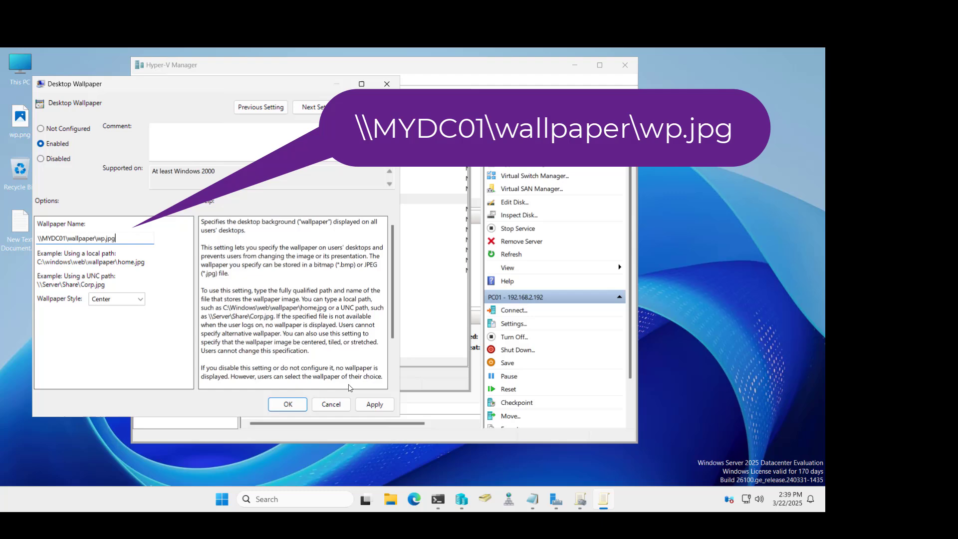
- Confirm wp.jpg is in the D:\wallpaper folder, then return to the wallpaper path
{"action": "left_click", "coordinate": [390, 499]}
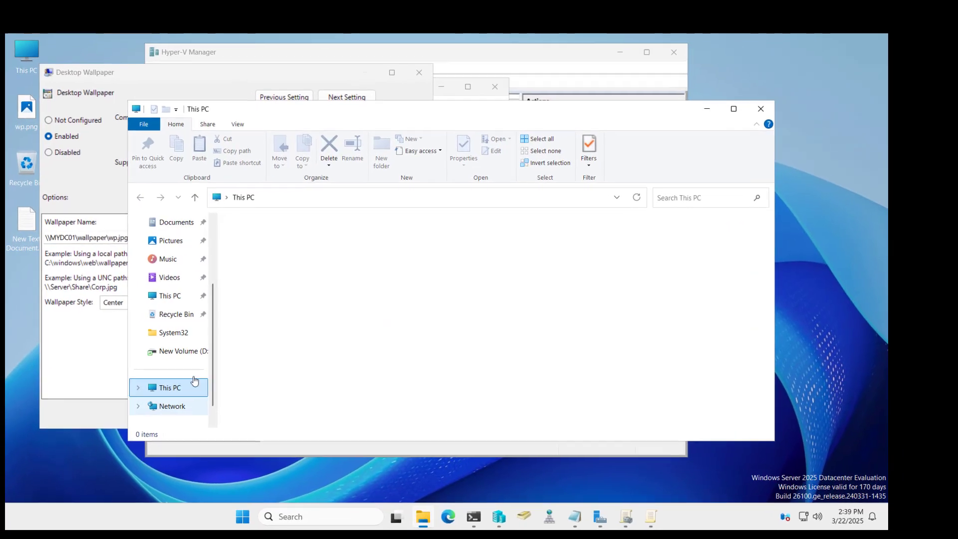
{"action": "left_click", "coordinate": [283, 239]}
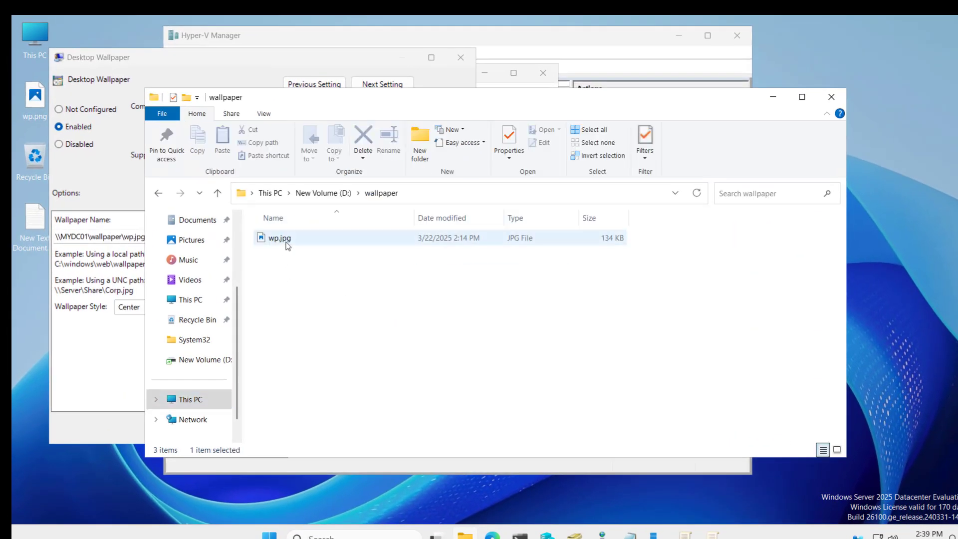
{"action": "left_click", "coordinate": [830, 97]}
{"action": "left_click", "coordinate": [147, 237]}
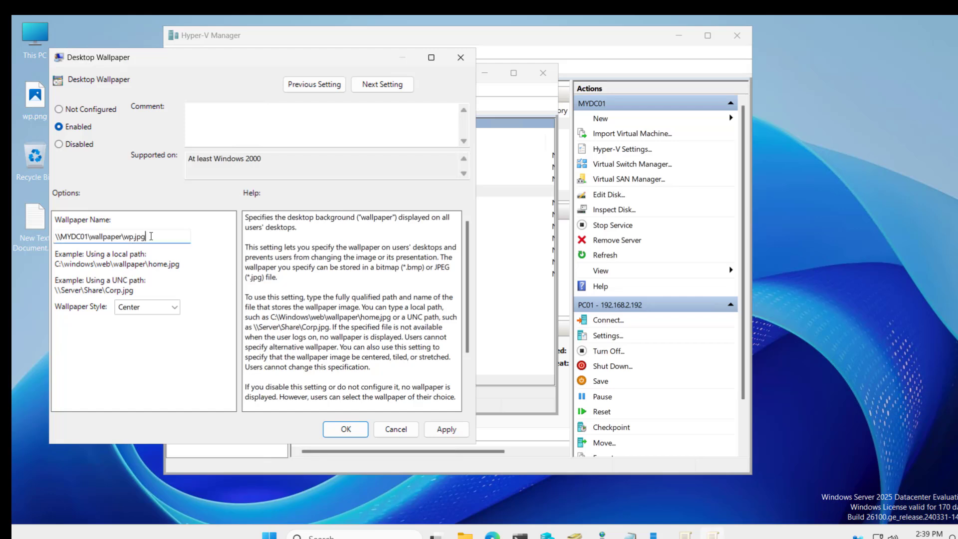
- Save the corrected Desktop Wallpaper policy with the wp.jpg path and Center wallpaper style
{"action": "left_click", "coordinate": [446, 428]}
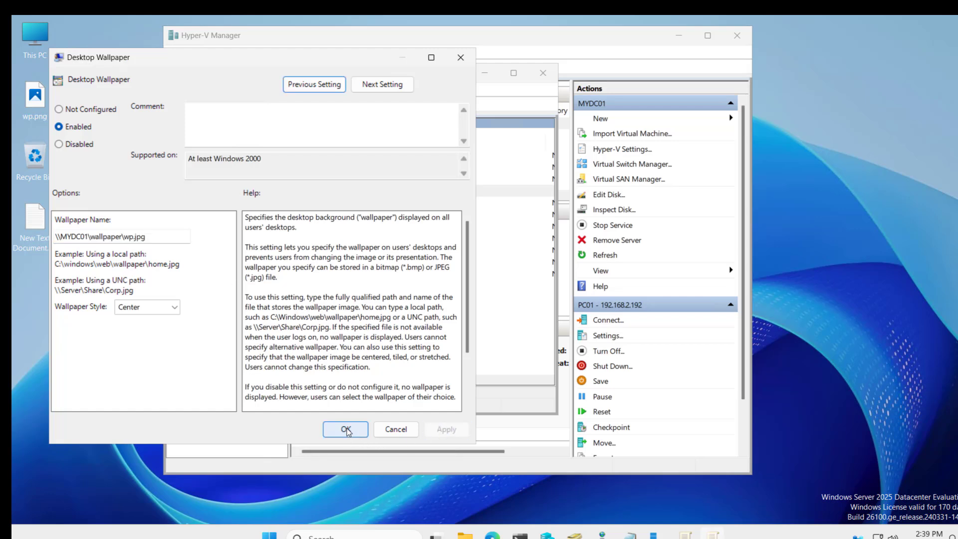
{"action": "left_click", "coordinate": [154, 307]}
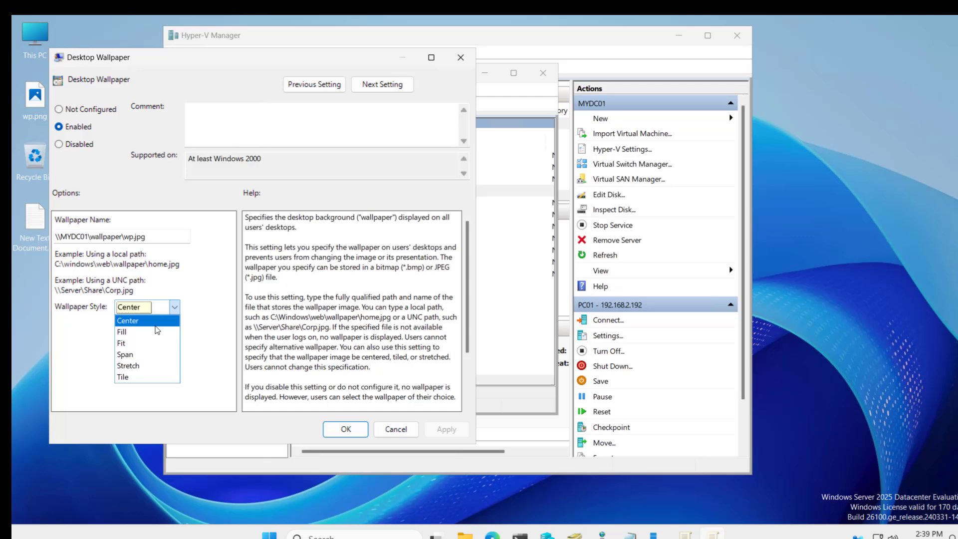
{"action": "left_click", "coordinate": [141, 321]}
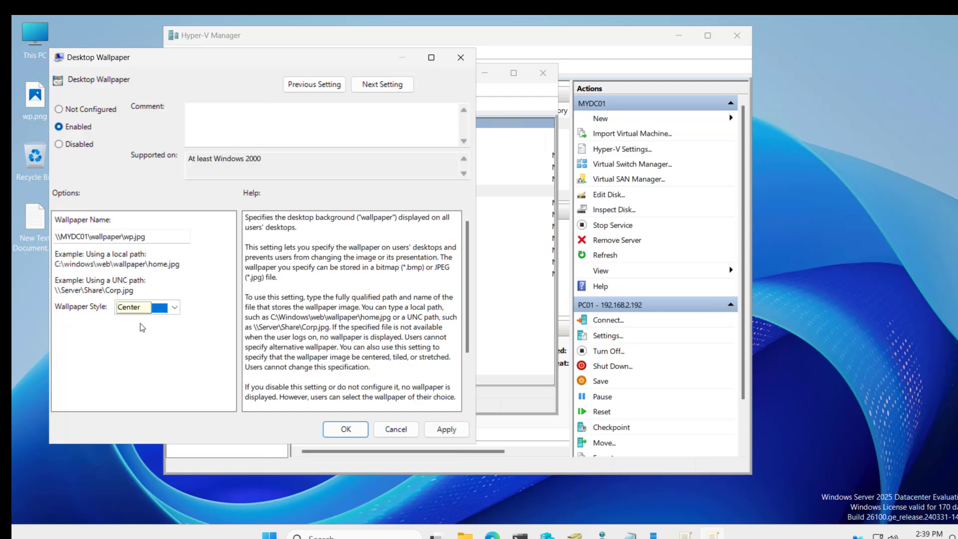
{"action": "left_click", "coordinate": [346, 429]}
- Rerun gpupdate /force in PowerShell to push the updated policy
{"action": "key", "text": "alt+Tab"}
{"action": "key", "text": "Up"}
{"action": "key", "text": "Return"}
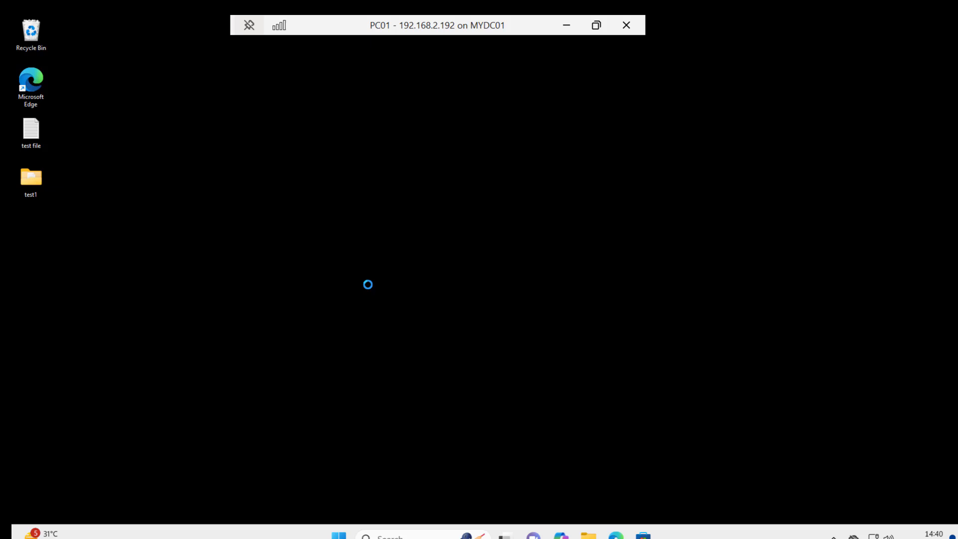
- Launch rsop.msc on PC01, dismiss the access denied error, and close the command prompt
{"action": "key", "text": "super+r"}
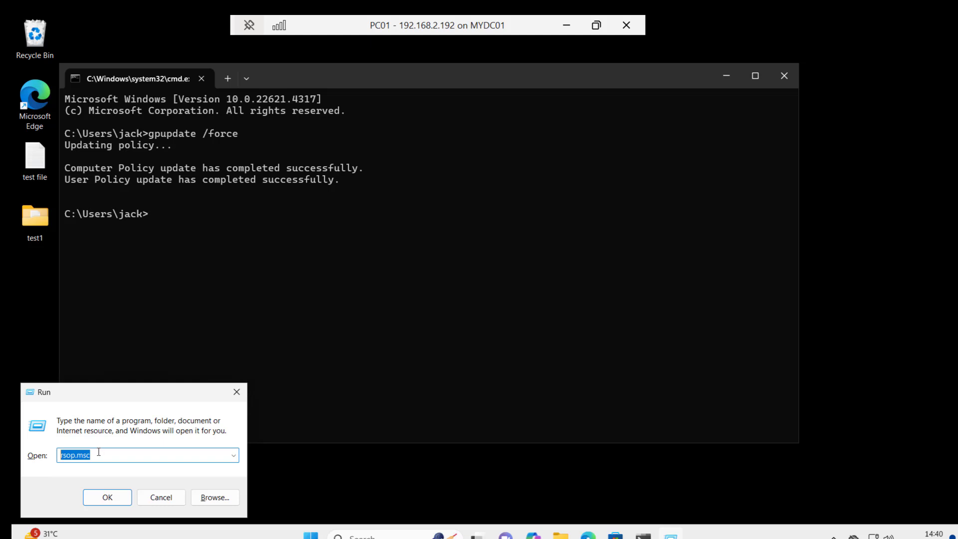
{"action": "key", "text": "Return"}
{"action": "left_click", "coordinate": [591, 227]}
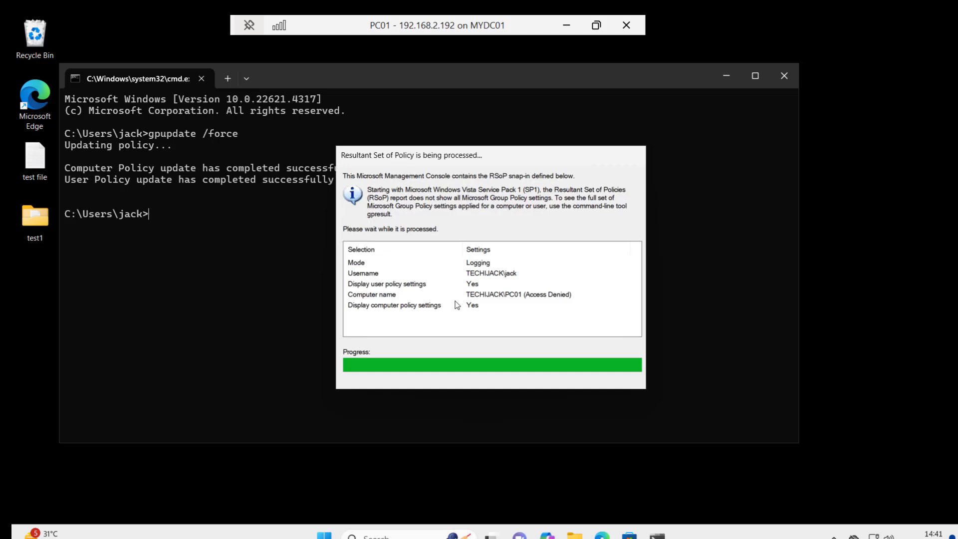
{"action": "left_click", "coordinate": [784, 76]}
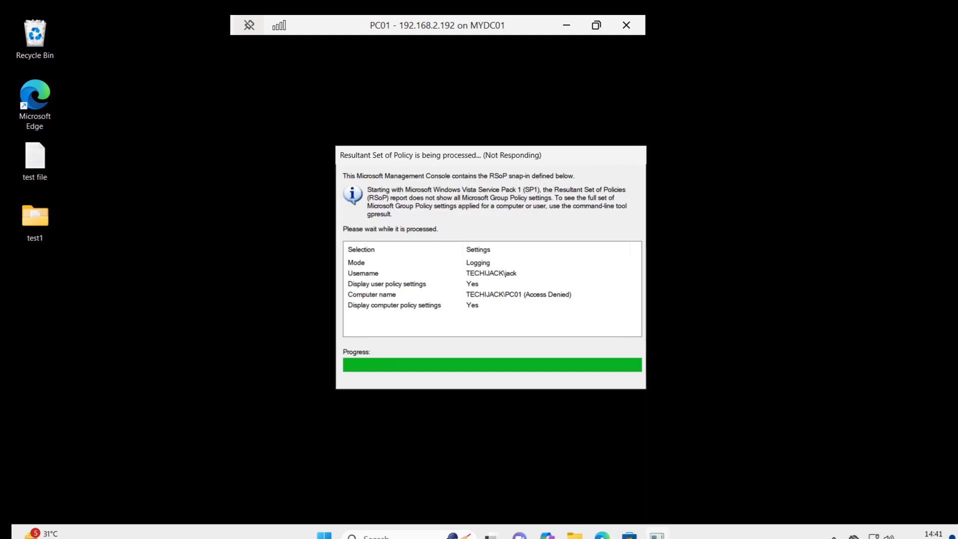
- Review Desktop Wallpaper under User Configuration > Administrative Templates > Desktop > Desktop, then close RSoP
{"action": "double_click", "coordinate": [66, 139]}
{"action": "left_click", "coordinate": [61, 148]}
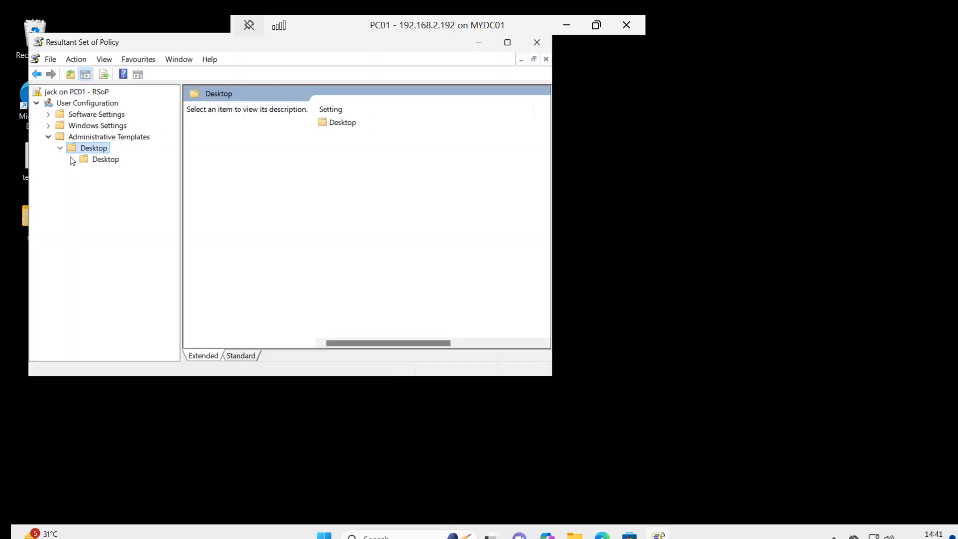
{"action": "left_click", "coordinate": [94, 160]}
{"action": "double_click", "coordinate": [352, 126]}
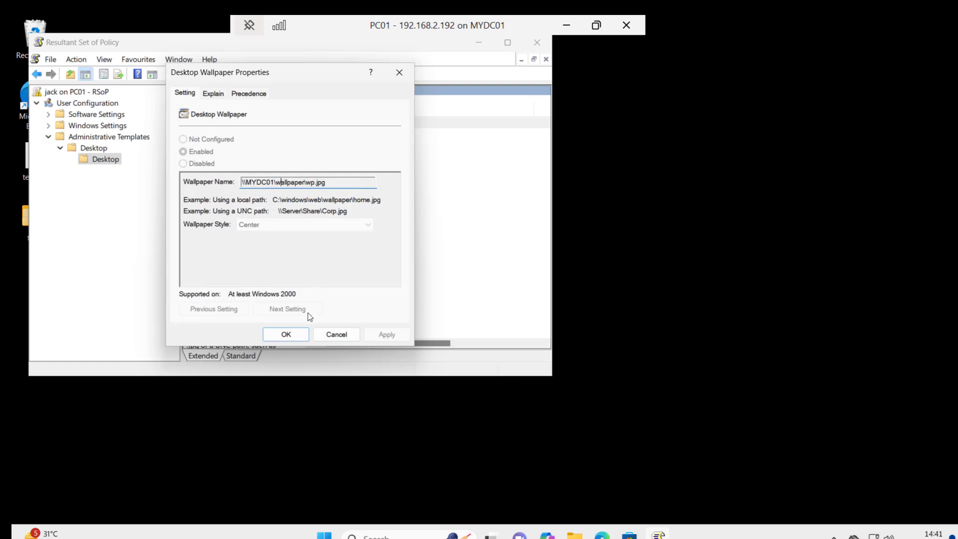
{"action": "left_click", "coordinate": [290, 337]}
{"action": "key", "text": "super"}
- Sign jack out of PC01 from the Start menu account options and sign back in
{"action": "left_click", "coordinate": [341, 498]}
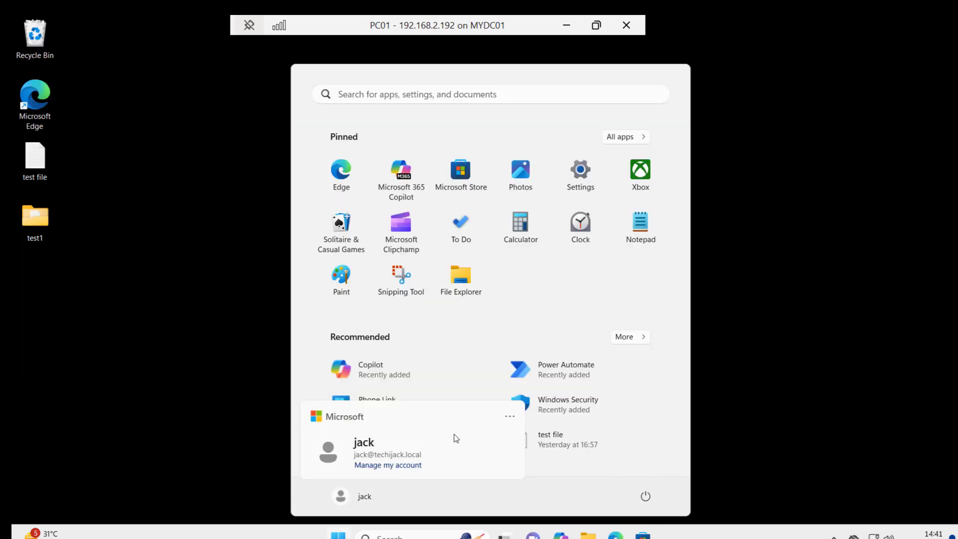
{"action": "left_click", "coordinate": [507, 418]}
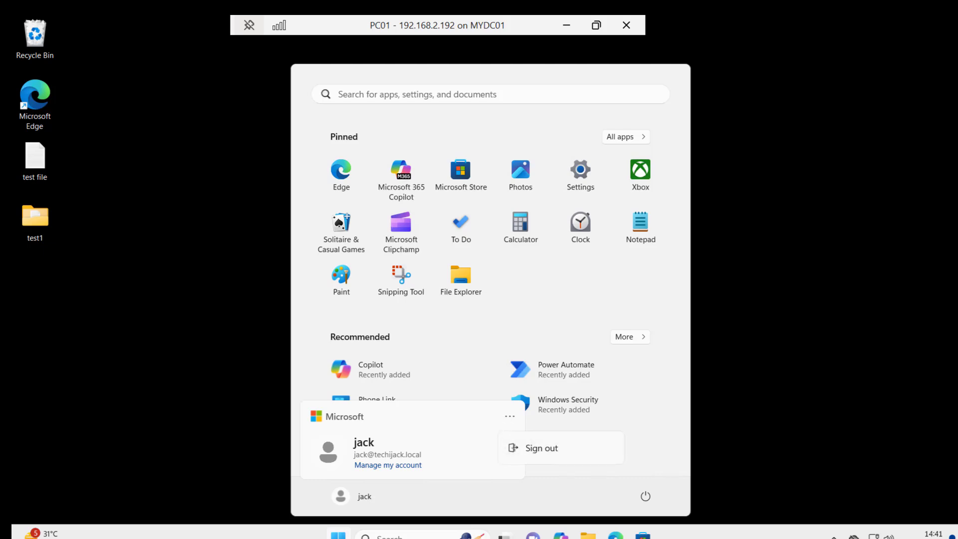
{"action": "left_click", "coordinate": [541, 447]}
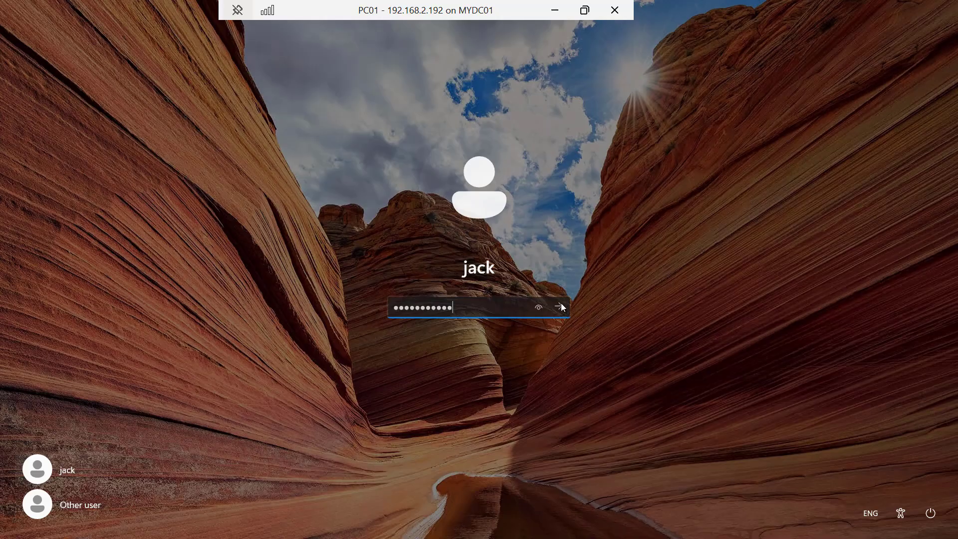
{"action": "left_click", "coordinate": [560, 305]}
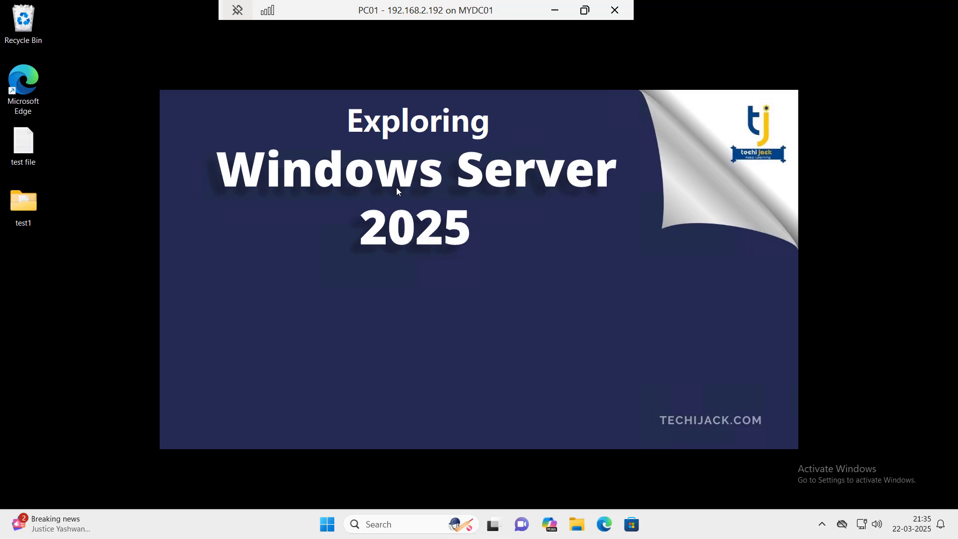